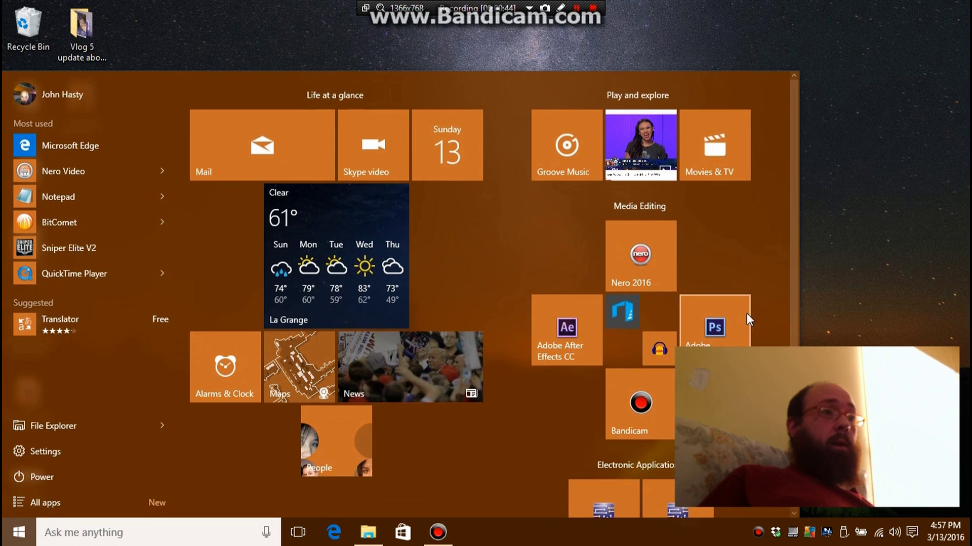
Launch Adobe After Effects CC from its Start menu tile
{"action": "left_click", "coordinate": [570, 329]}
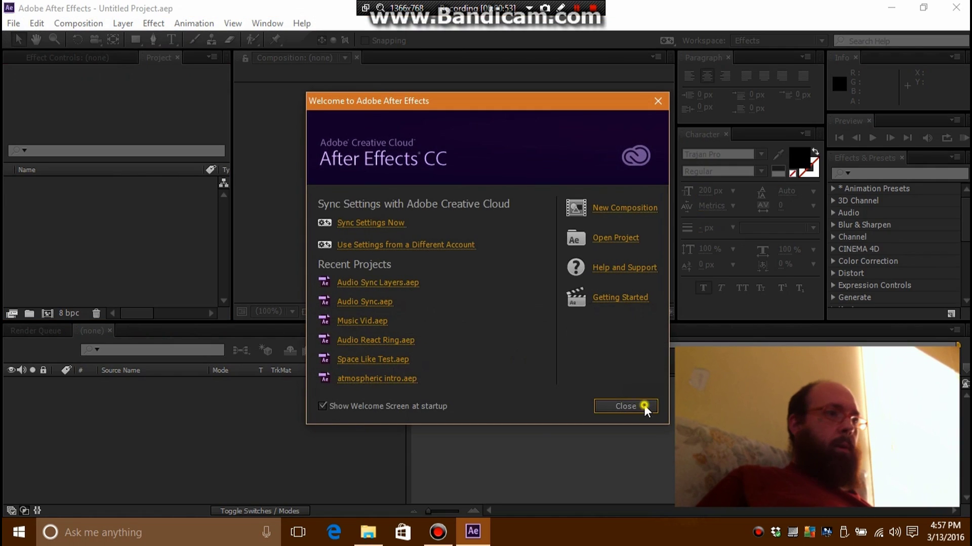
Close the Welcome screen and show the samples folder in File Explorer
{"action": "left_click", "coordinate": [644, 406]}
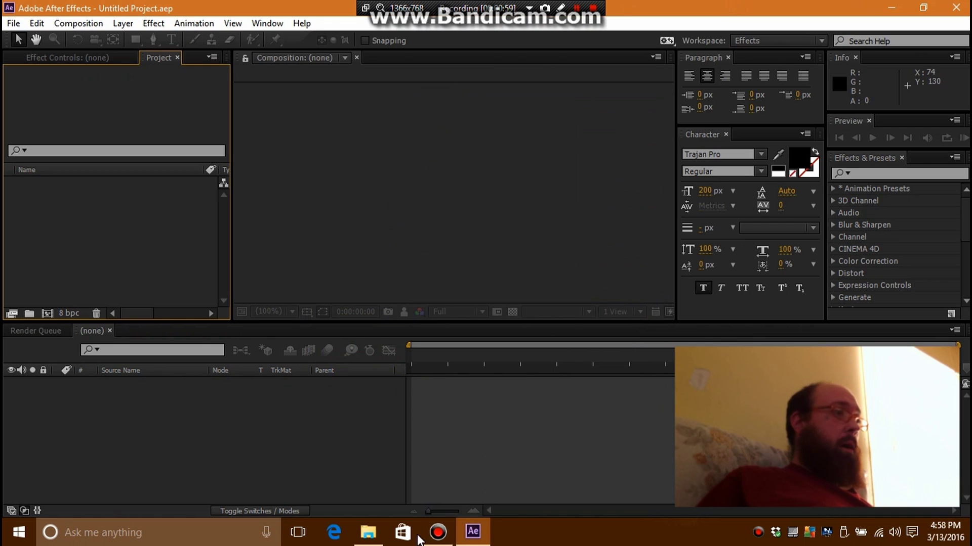
{"action": "left_click", "coordinate": [368, 531]}
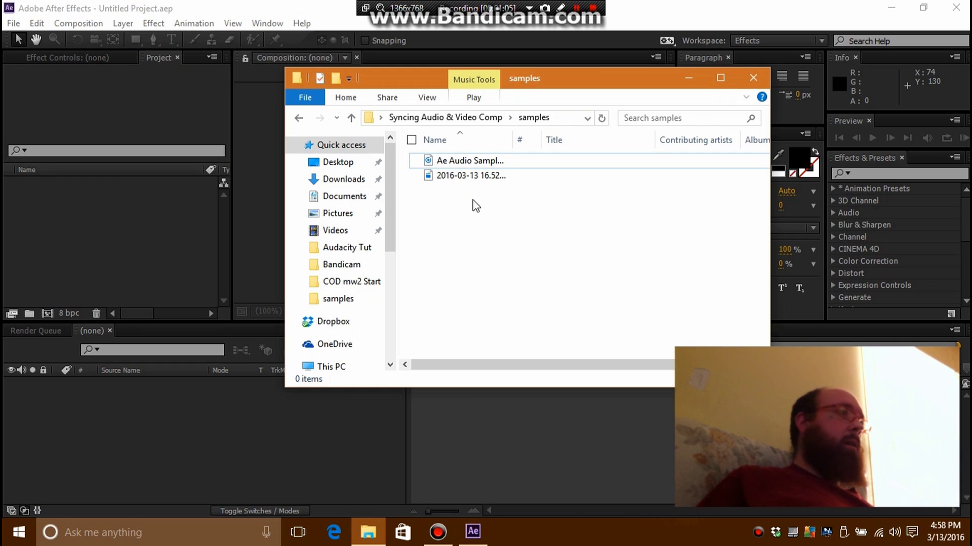
Select both sample files and drag them into the After Effects Project panel
{"action": "left_click_drag", "start_coordinate": [473, 197], "coordinate": [468, 164]}
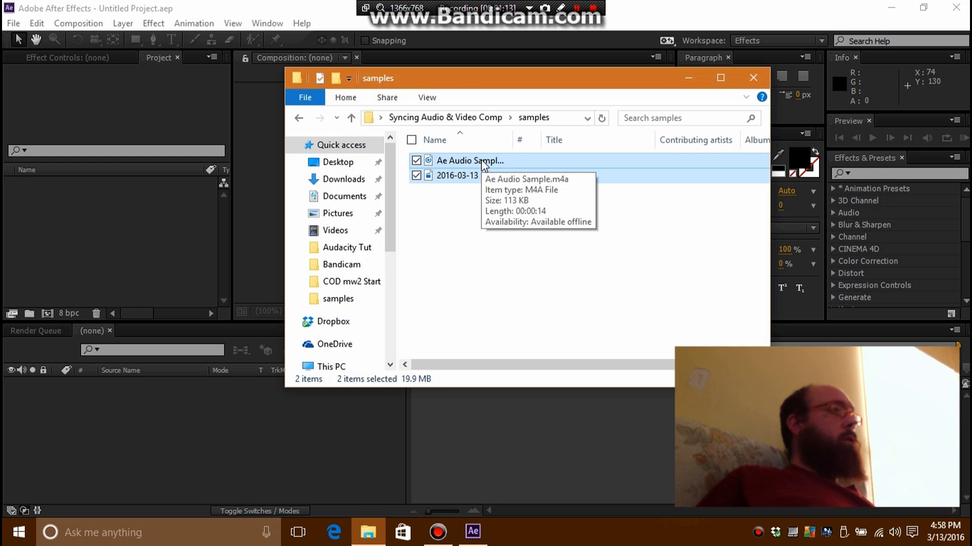
{"action": "left_click_drag", "start_coordinate": [483, 164], "coordinate": [120, 240]}
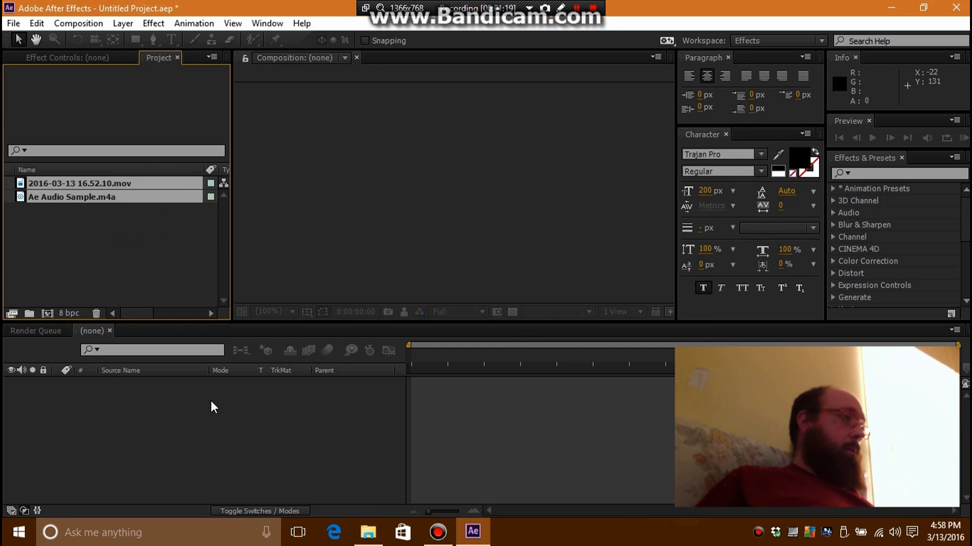
{"action": "left_click", "coordinate": [31, 241]}
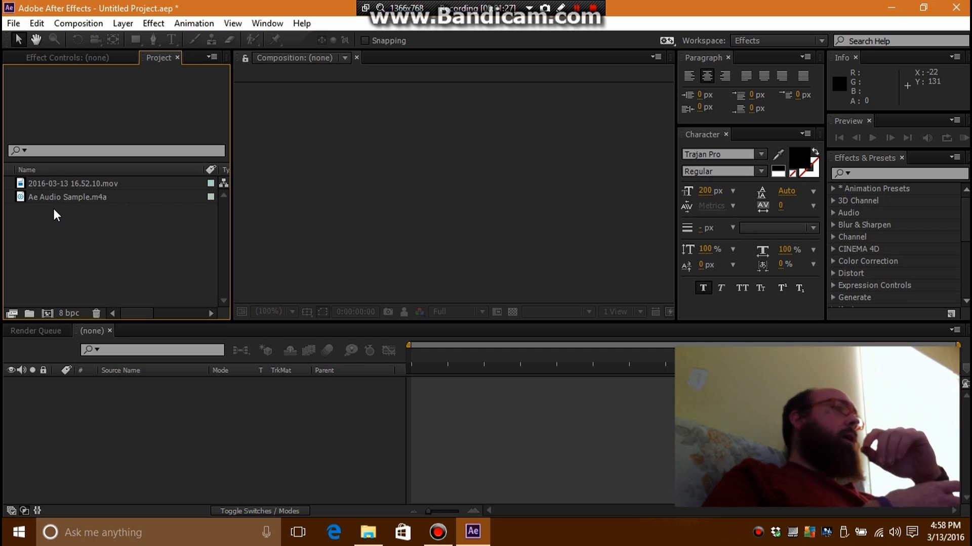
{"action": "left_click", "coordinate": [59, 194]}
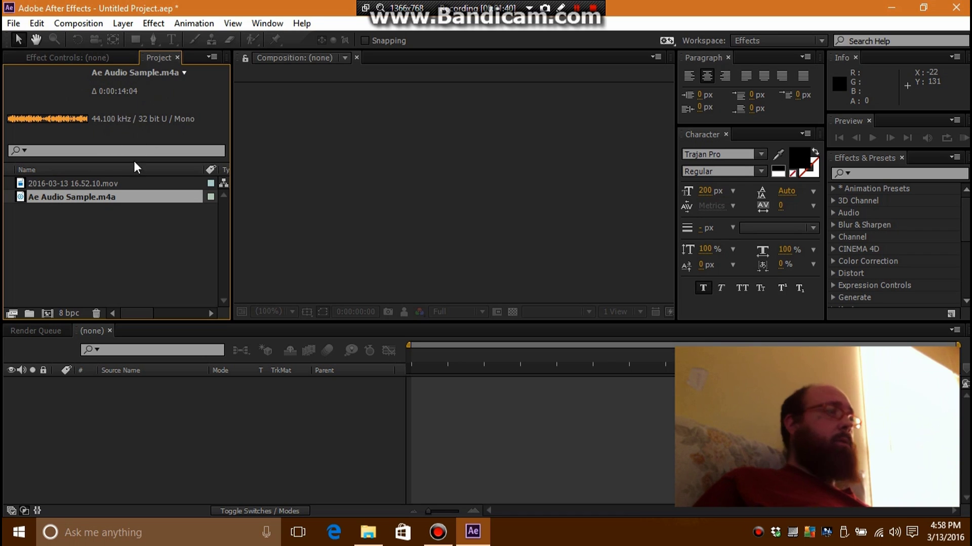
{"action": "left_click", "coordinate": [101, 183]}
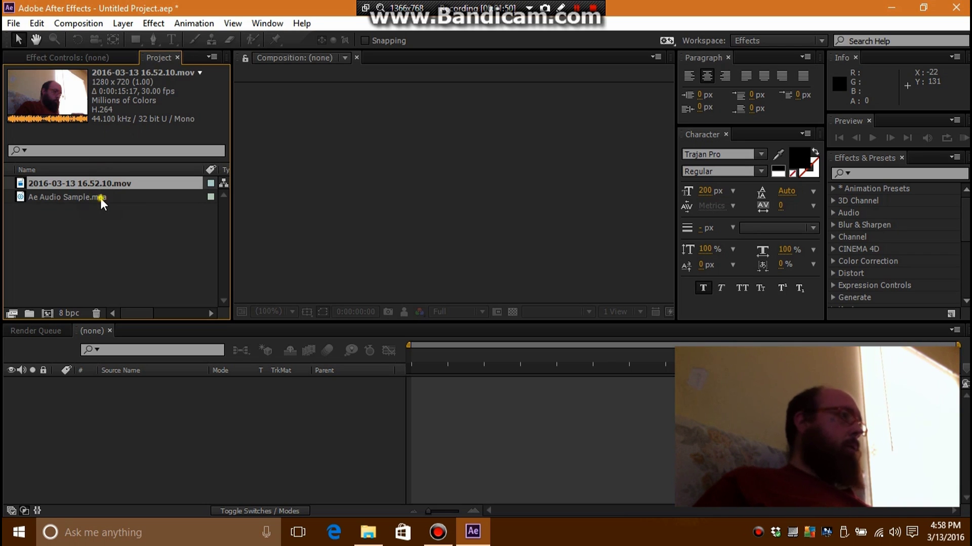
{"action": "left_click", "coordinate": [100, 198]}
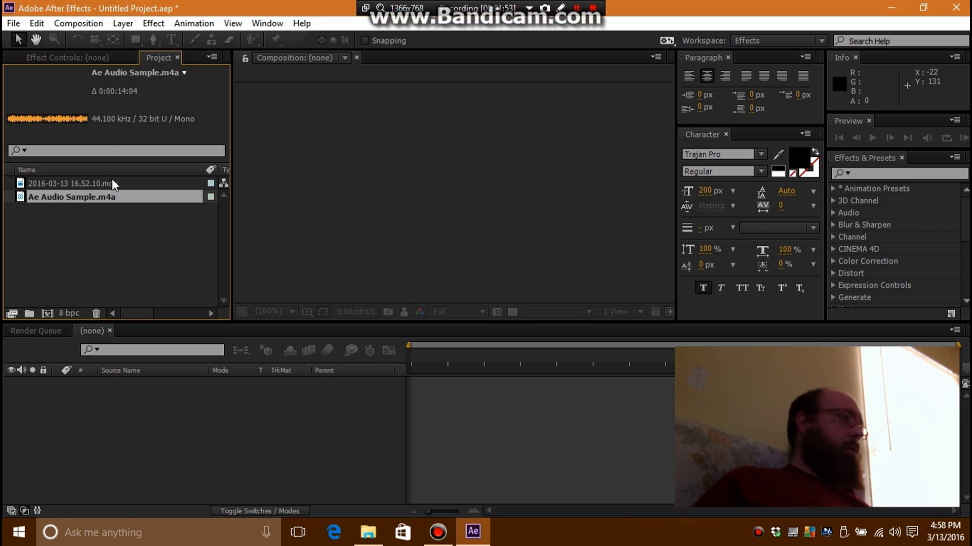
{"action": "left_click", "coordinate": [104, 184]}
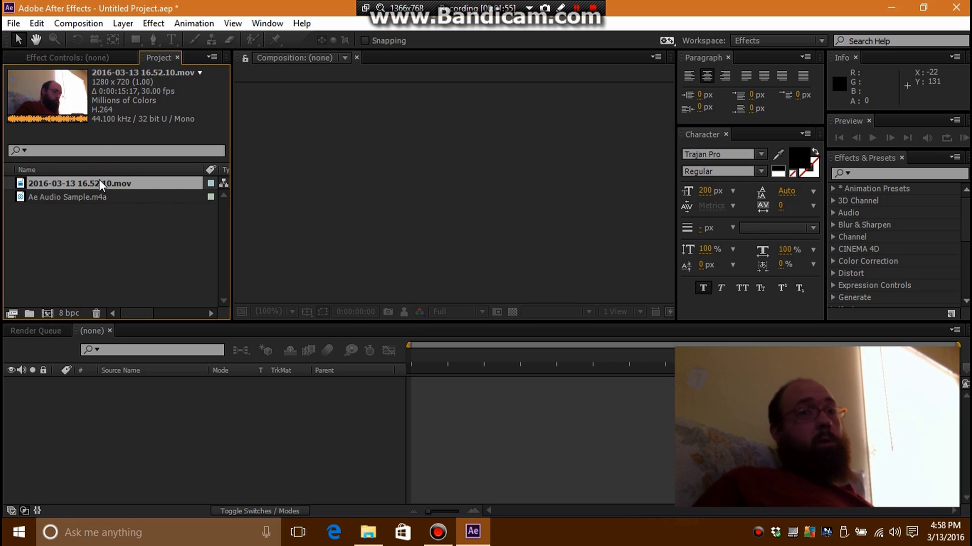
{"action": "left_click_drag", "start_coordinate": [100, 180], "coordinate": [46, 311]}
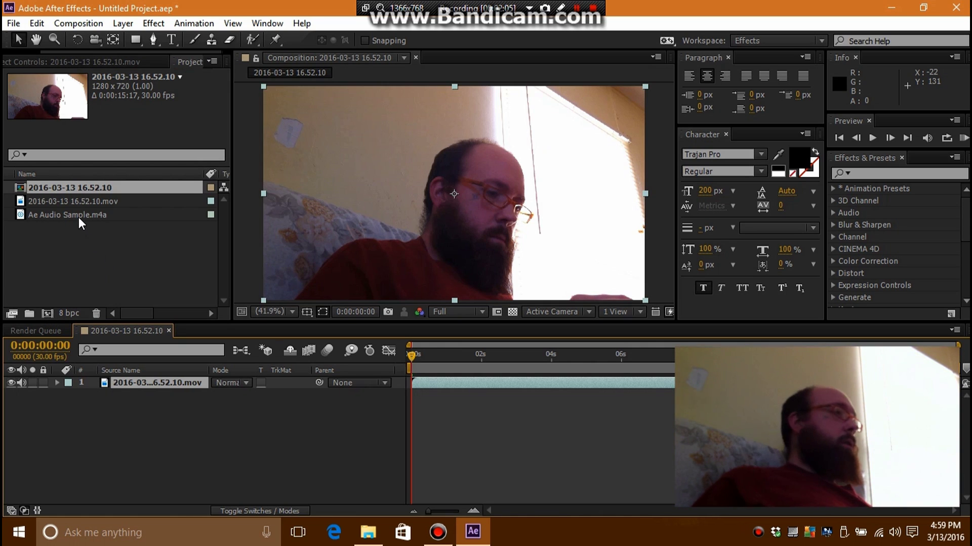
Add Ae Audio Sample.m4a as a second timeline layer and mute the webcam clip's audio
{"action": "left_click", "coordinate": [78, 216]}
{"action": "left_click_drag", "start_coordinate": [78, 216], "coordinate": [146, 426]}
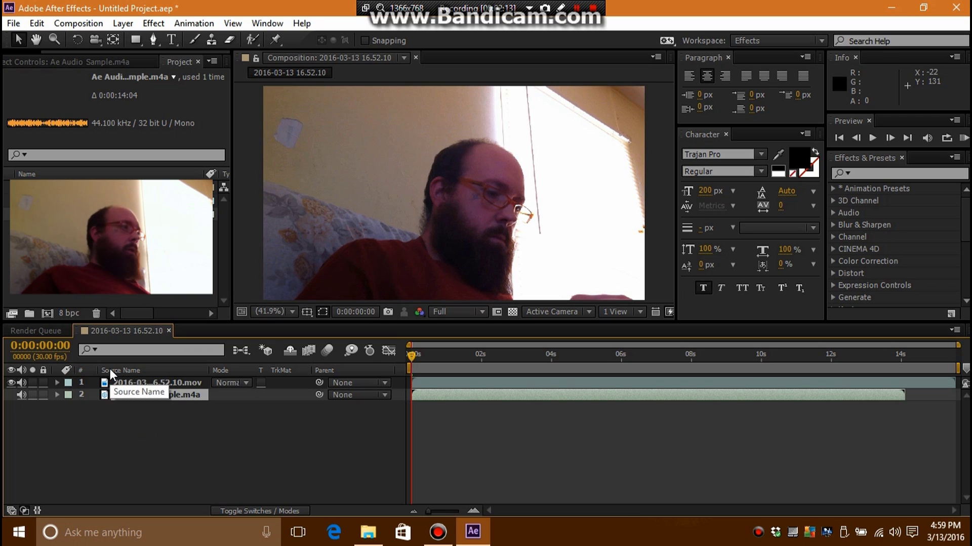
{"action": "left_click", "coordinate": [22, 384]}
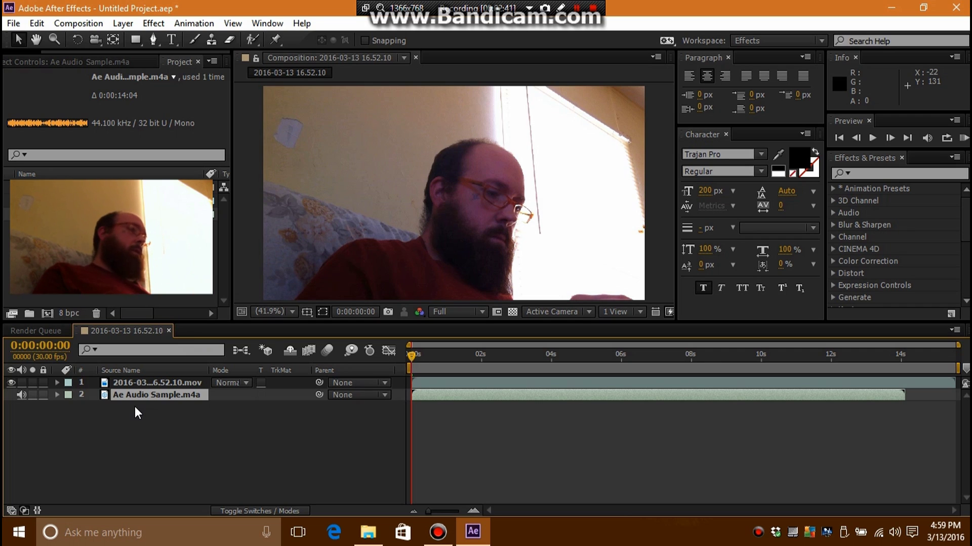
{"action": "key", "text": "l"}
{"action": "key", "text": "l"}
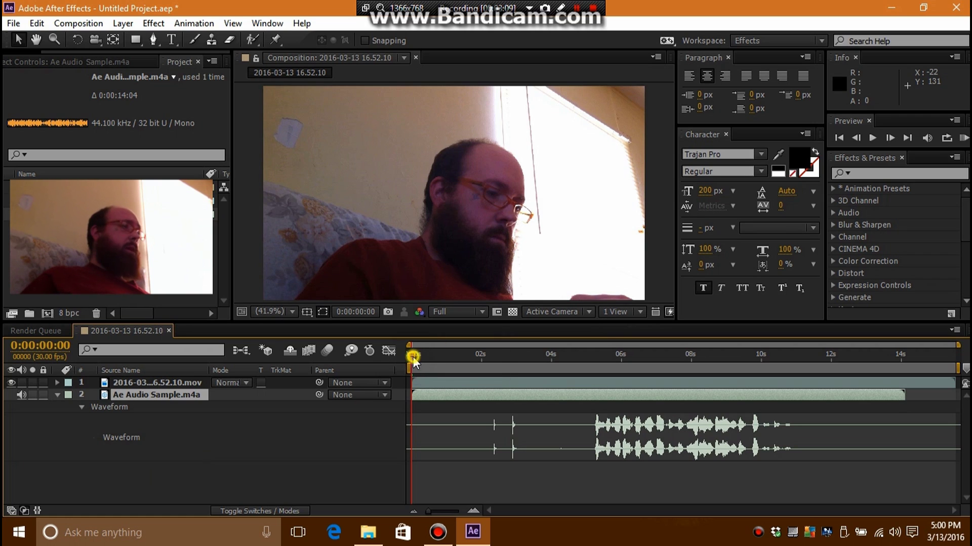
Scrub toward the clap and step frame by frame to 0:00:04:24, where the hands meet
{"action": "left_click_drag", "start_coordinate": [413, 357], "coordinate": [439, 359]}
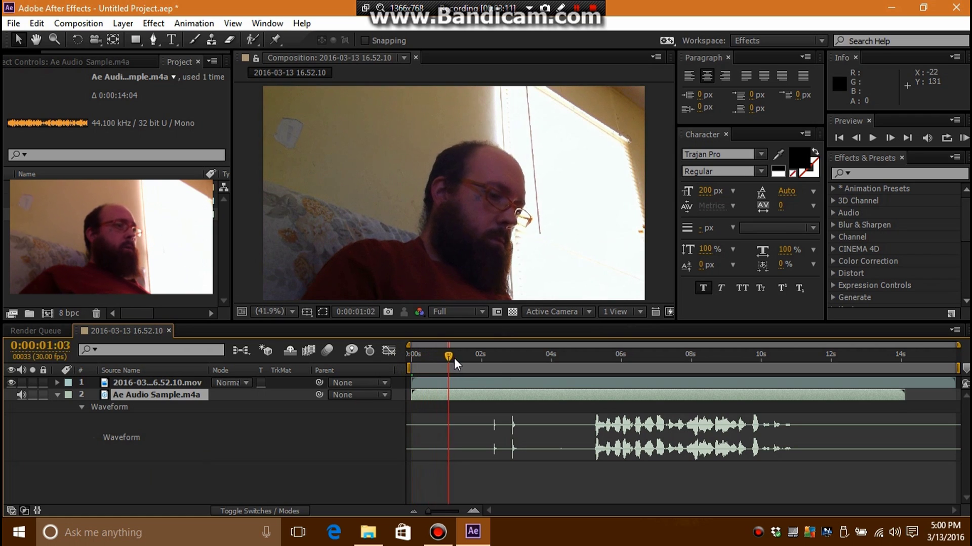
{"action": "left_click_drag", "start_coordinate": [454, 357], "coordinate": [579, 357]}
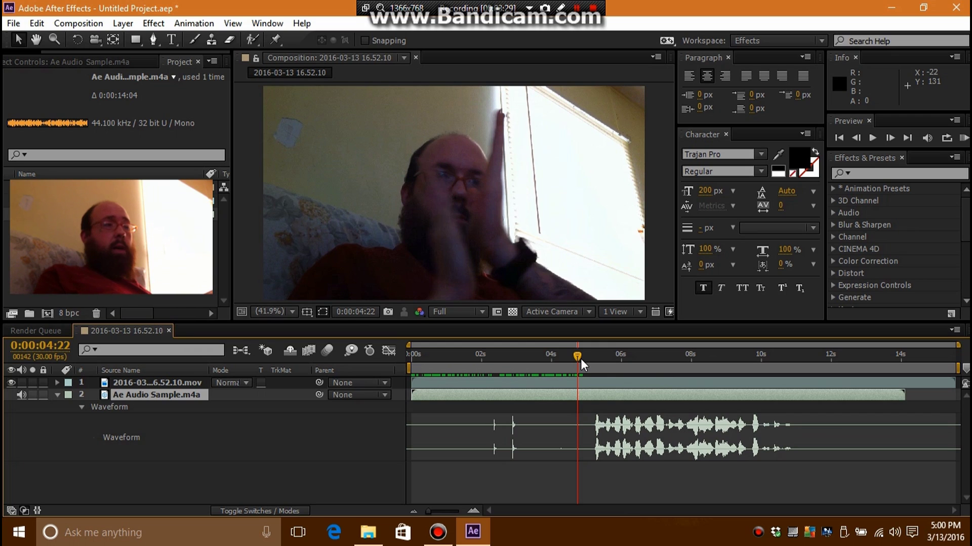
{"action": "key", "text": "Page_Down"}
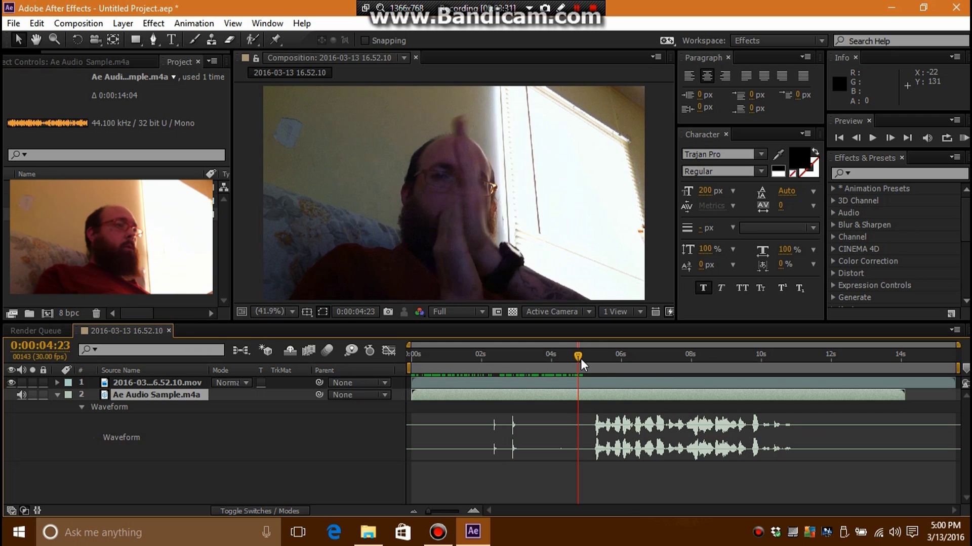
{"action": "key", "text": "Page_Up"}
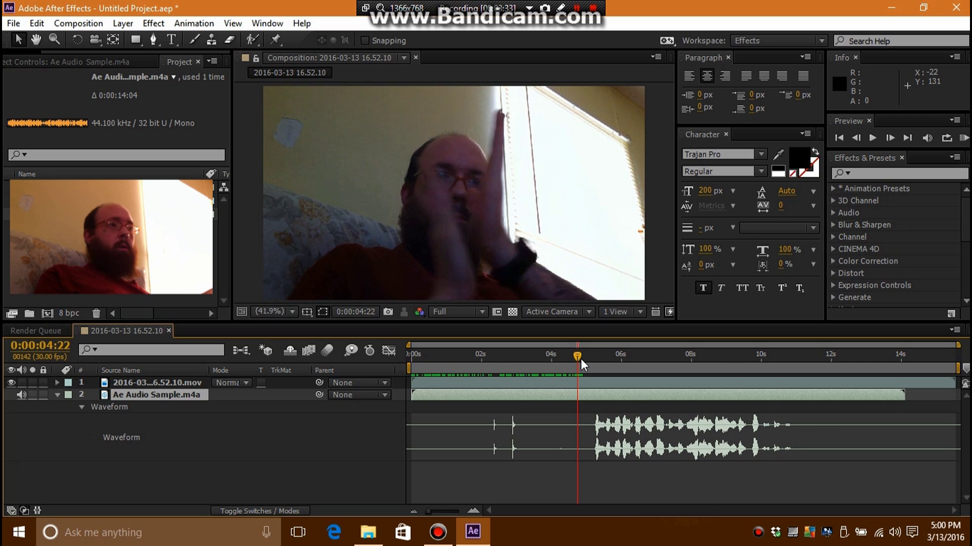
{"action": "key", "text": "Page_Down"}
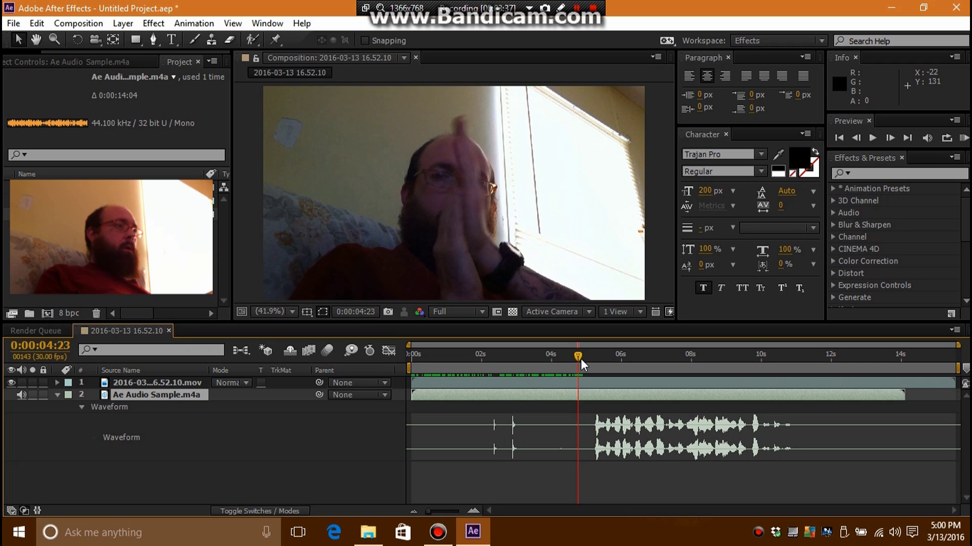
{"action": "key", "text": "Page_Down"}
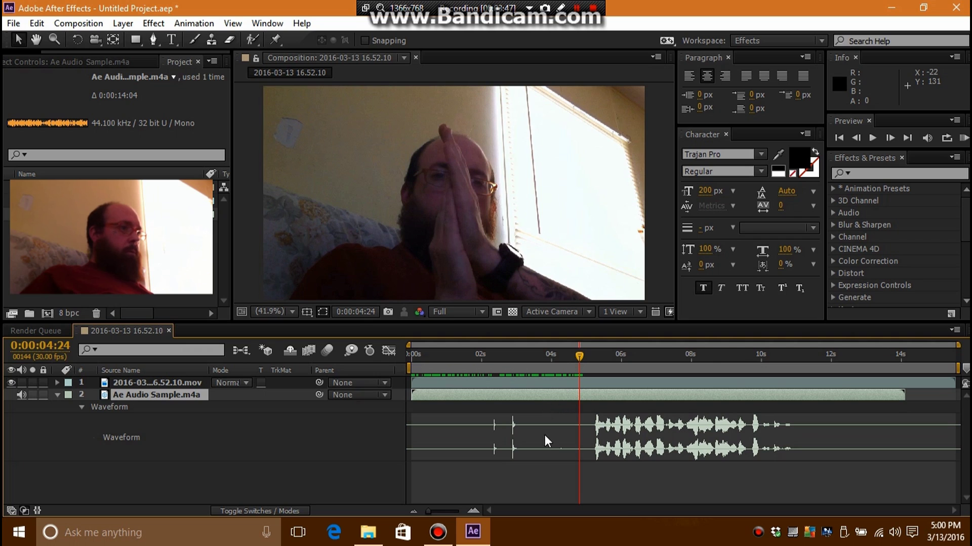
{"action": "left_click_drag", "start_coordinate": [438, 512], "coordinate": [452, 512]}
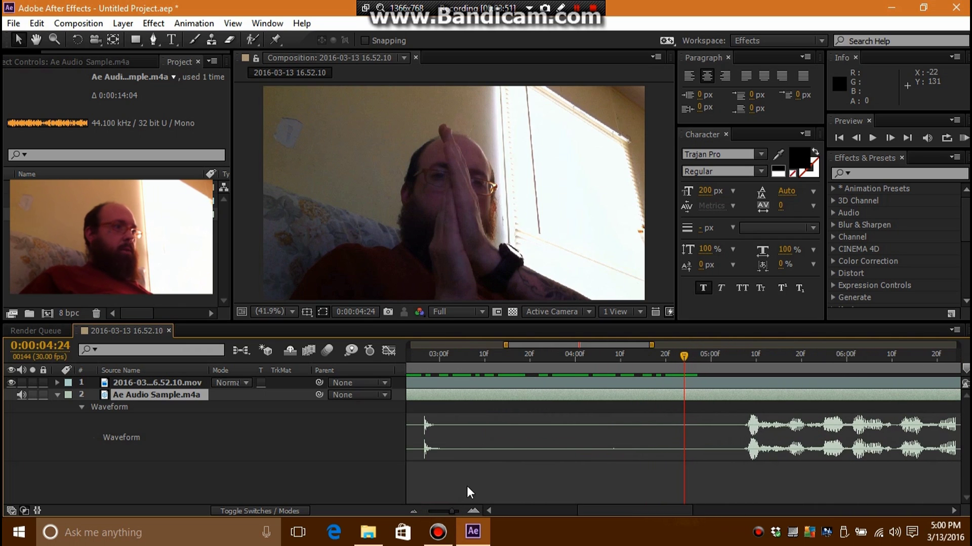
Nudge the audio layer one frame earlier to align its clap with 0:00:04:23, then move the work-area start later
{"action": "left_click_drag", "start_coordinate": [506, 402], "coordinate": [827, 389]}
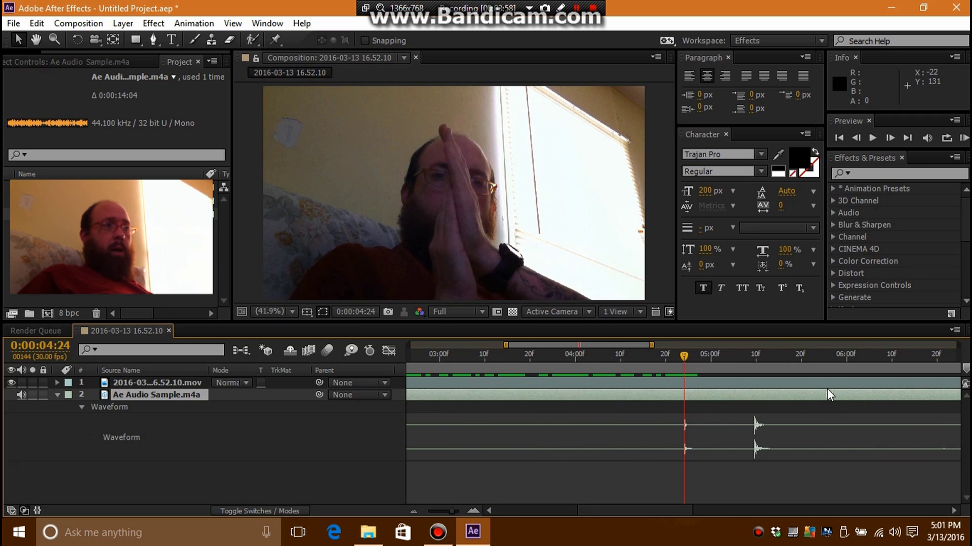
{"action": "left_click", "coordinate": [453, 510]}
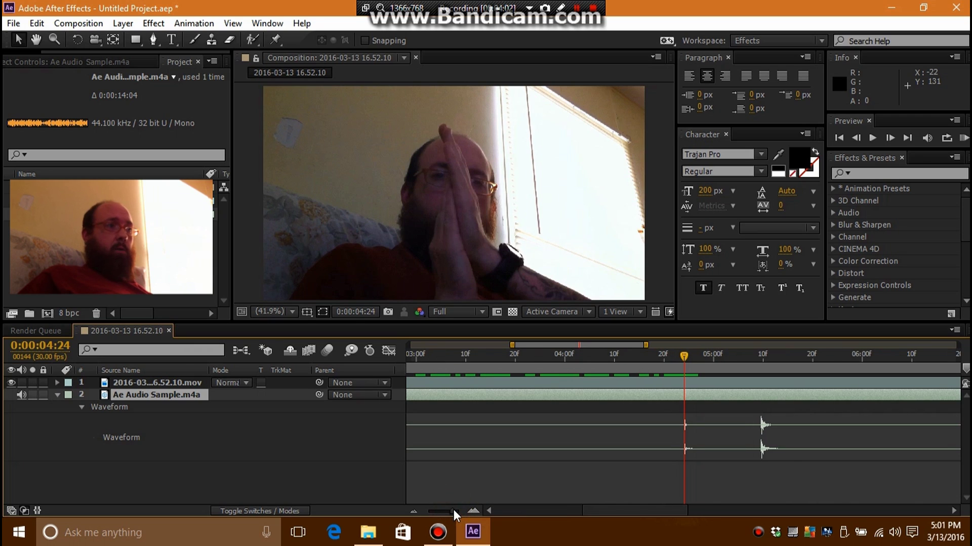
{"action": "left_click_drag", "start_coordinate": [453, 509], "coordinate": [460, 511]}
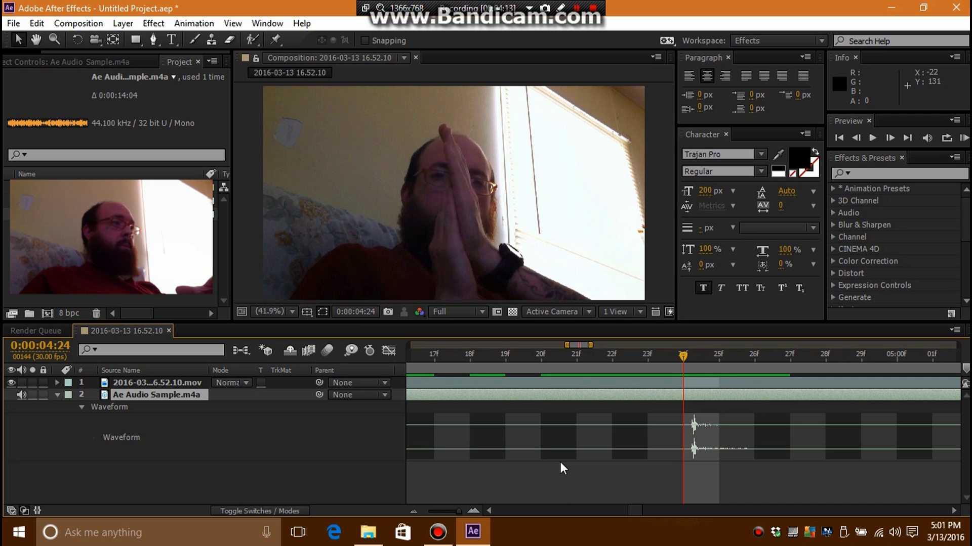
{"action": "key", "text": "Page_Up"}
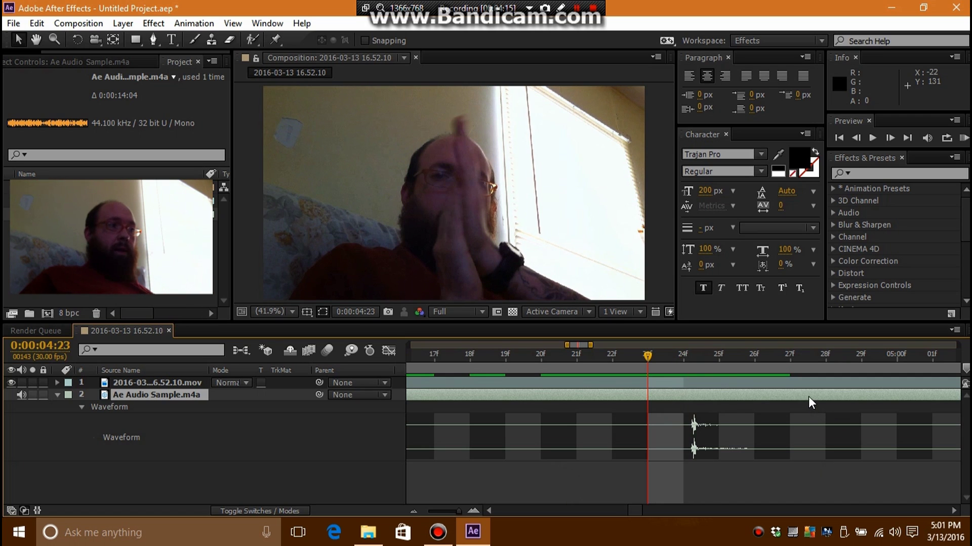
{"action": "key", "text": "alt+Page_Up"}
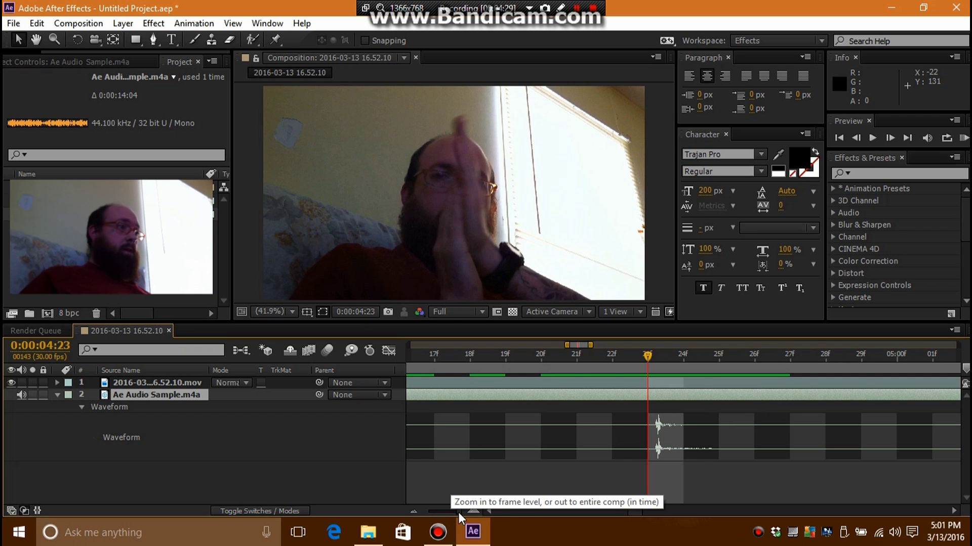
{"action": "left_click_drag", "start_coordinate": [457, 512], "coordinate": [422, 510]}
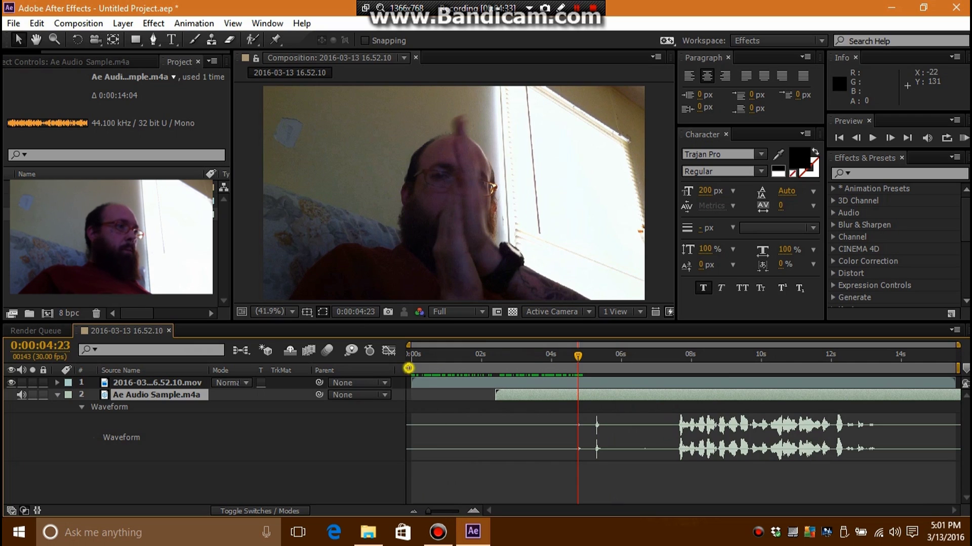
{"action": "left_click_drag", "start_coordinate": [408, 368], "coordinate": [558, 379]}
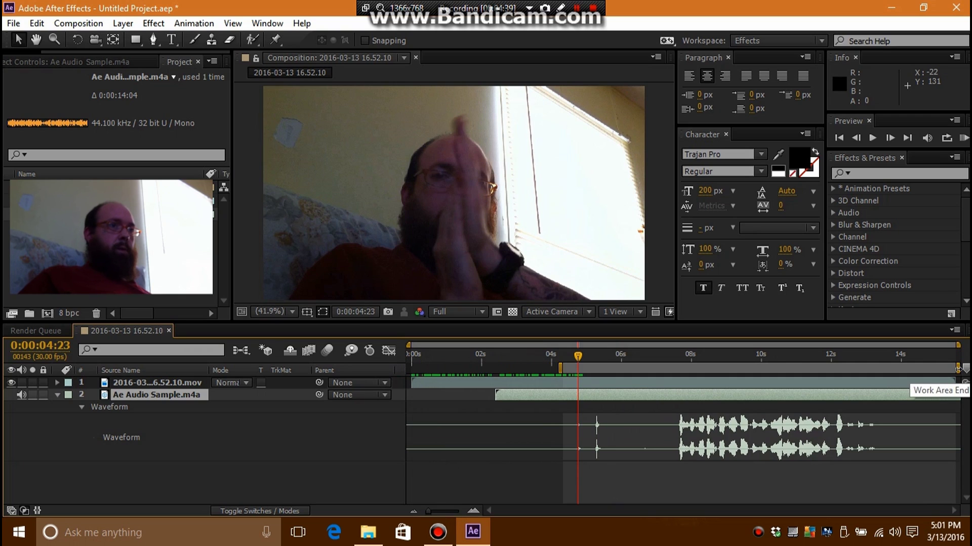
Pull the work-area end back to just before 9 seconds and select the webcam layer
{"action": "left_click_drag", "start_coordinate": [954, 369], "coordinate": [709, 373]}
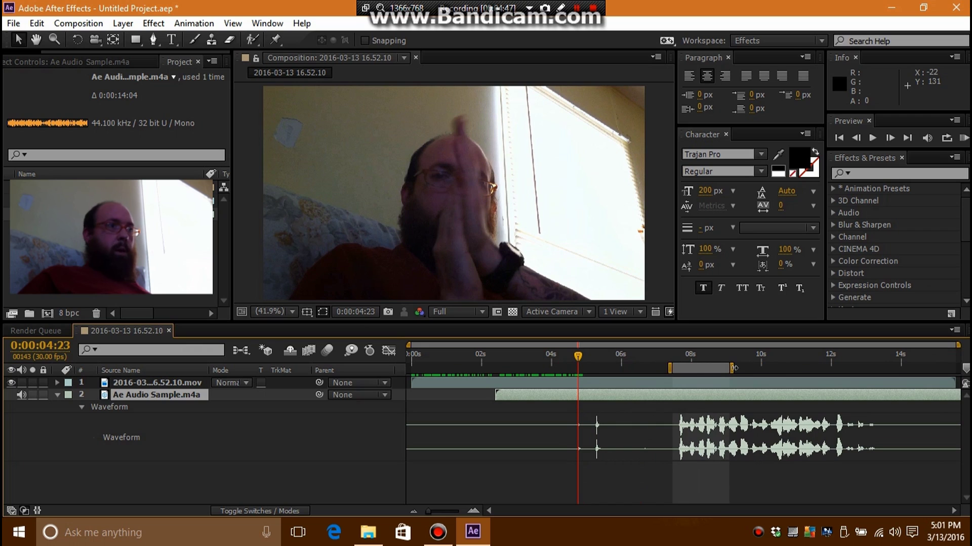
{"action": "left_click_drag", "start_coordinate": [730, 368], "coordinate": [720, 368]}
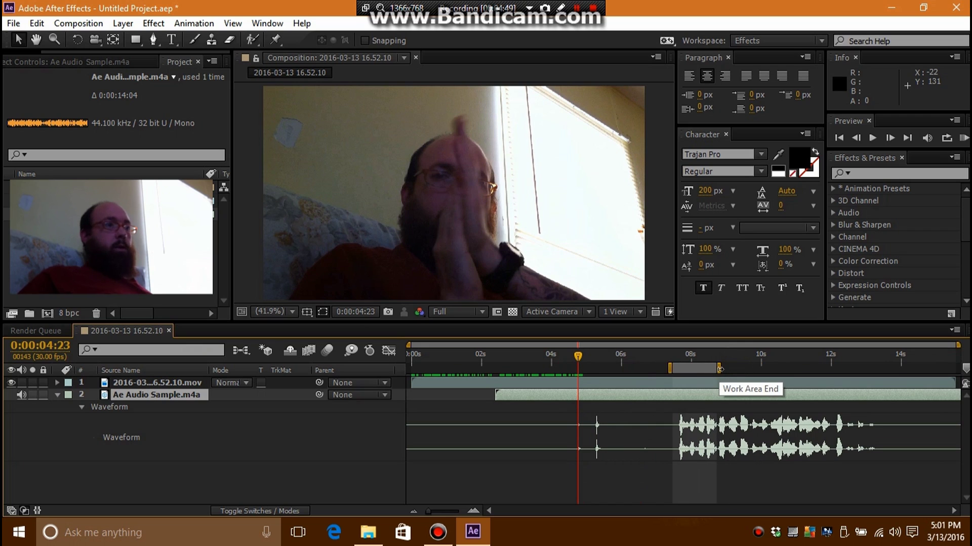
{"action": "left_click", "coordinate": [151, 387]}
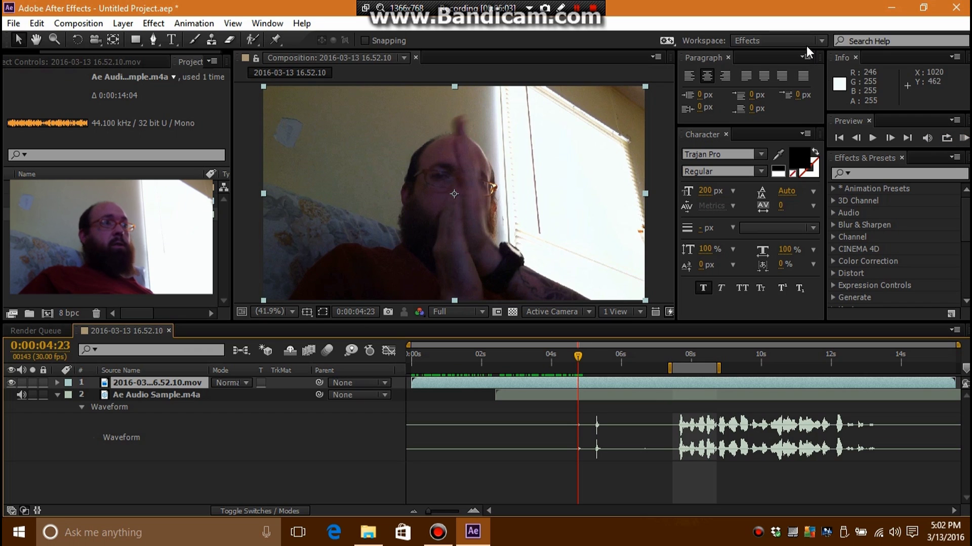
Keep the Effects workspace and run a brief cached preview of the work area
{"action": "left_click", "coordinate": [818, 41]}
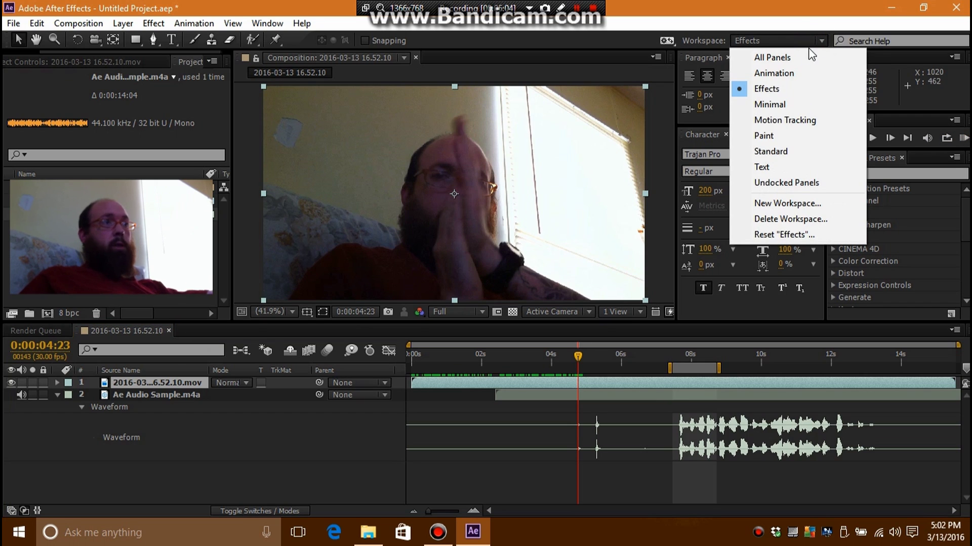
{"action": "left_click", "coordinate": [798, 91]}
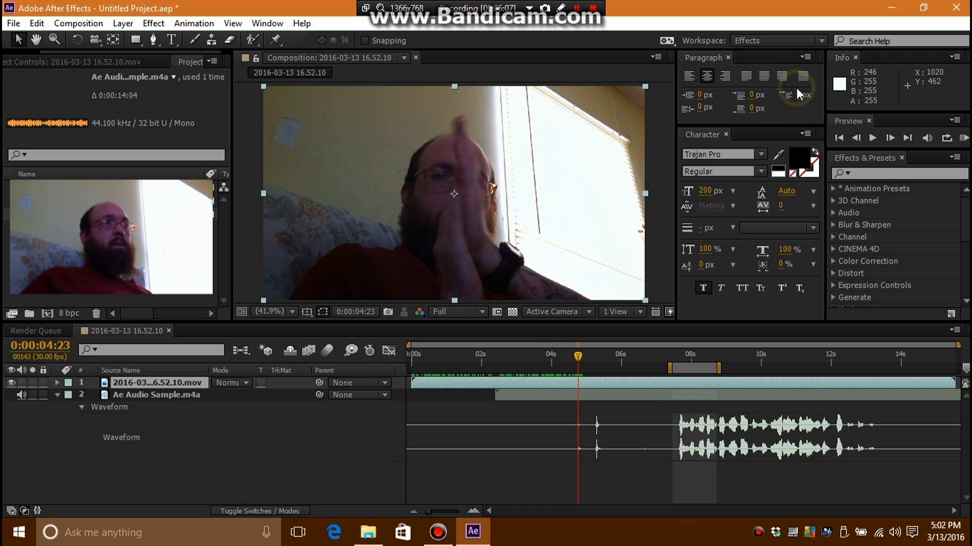
{"action": "left_click", "coordinate": [964, 138]}
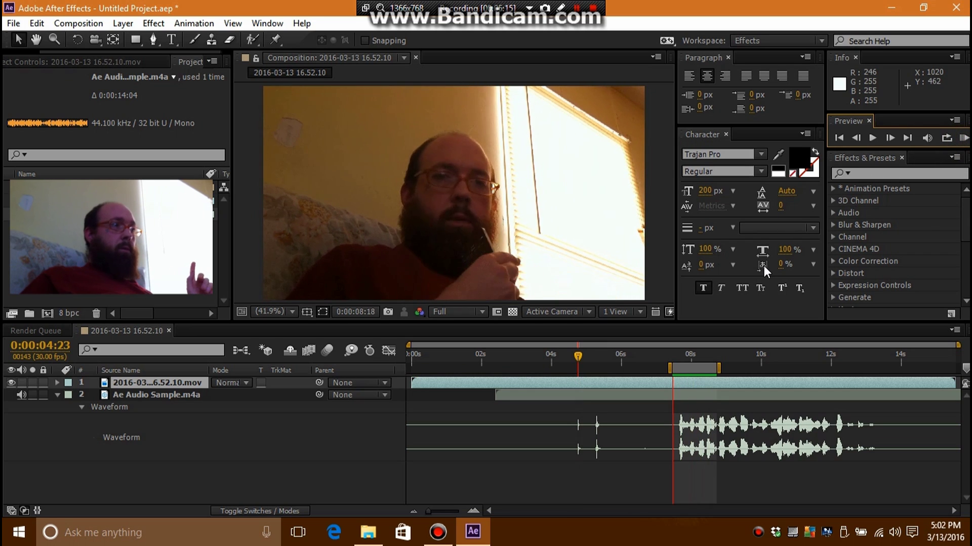
{"action": "left_click", "coordinate": [965, 142]}
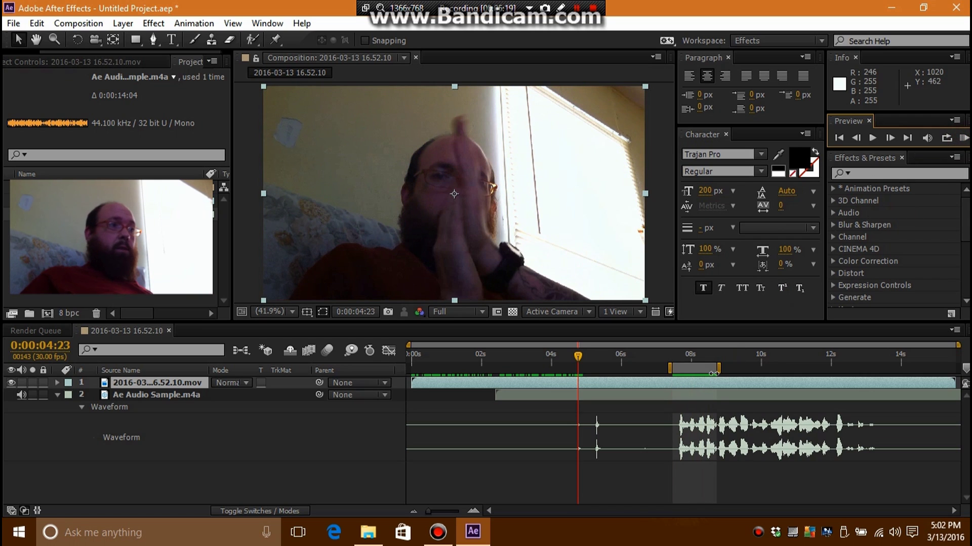
Extend the work-area end to about 14 seconds and preview it with numpad 0
{"action": "mouse_move", "coordinate": [719, 370]}
{"action": "left_mouse_down"}
{"action": "mouse_move", "coordinate": [859, 372]}
{"action": "mouse_move", "coordinate": [896, 387]}
{"action": "left_mouse_up"}
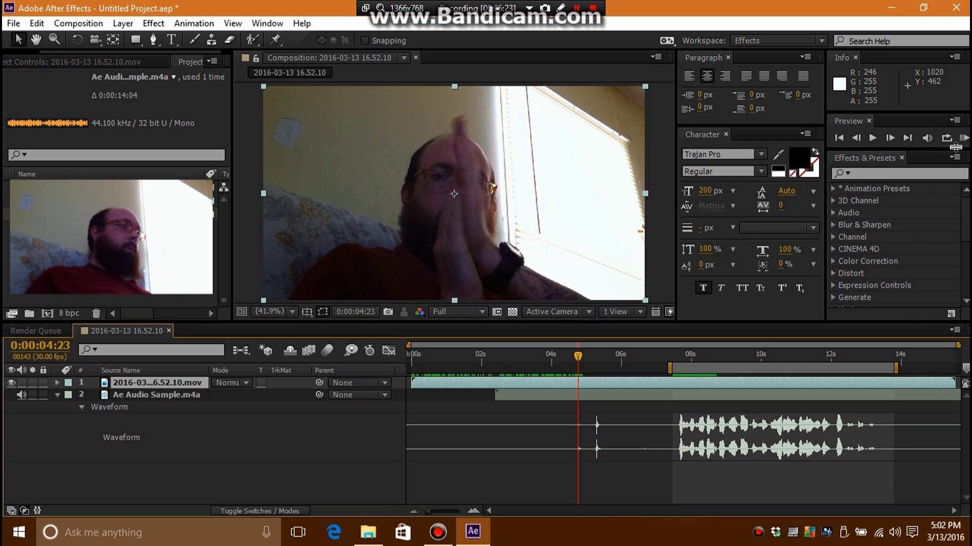
{"action": "key", "text": "KP_0"}
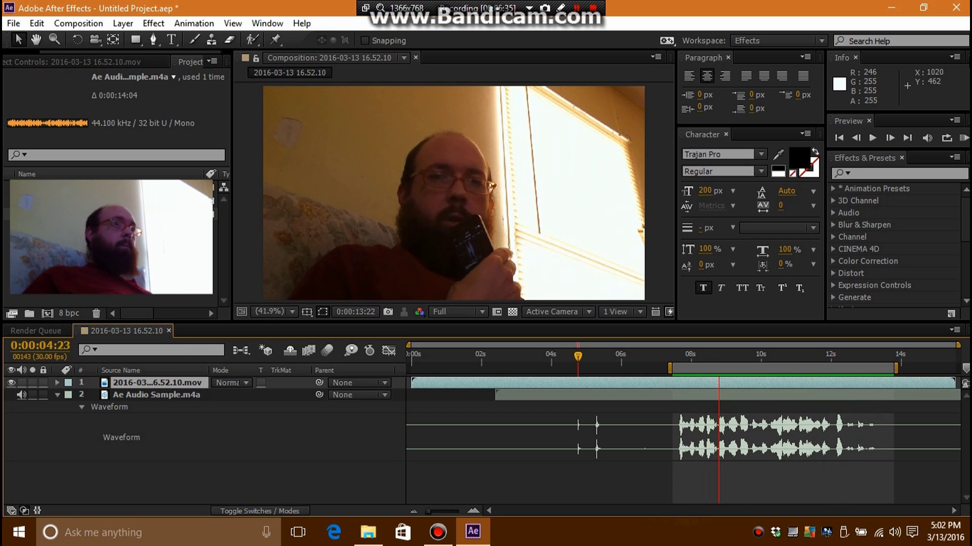
{"action": "left_click", "coordinate": [964, 138]}
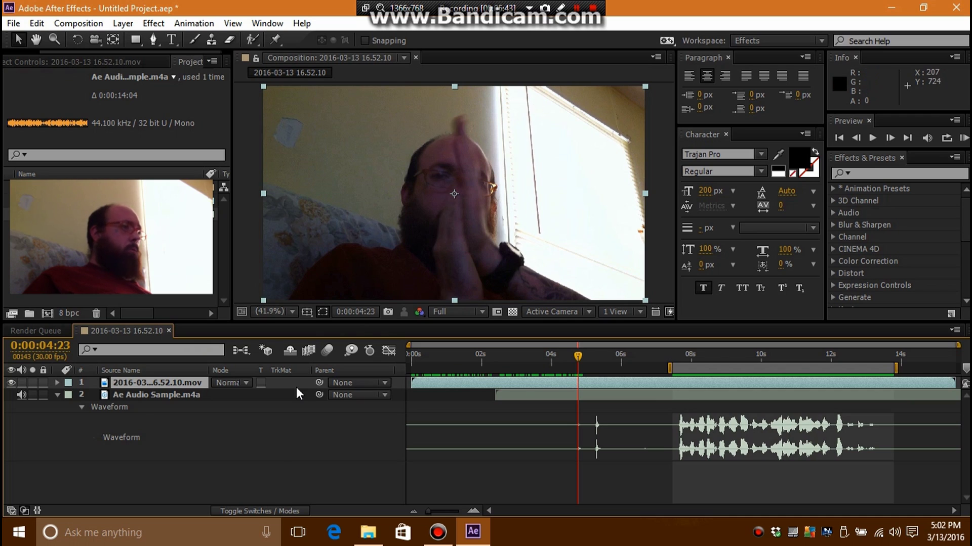
Collapse the audio layer's waveform, deselect all layers, and open the Composition menu
{"action": "left_click", "coordinate": [57, 395]}
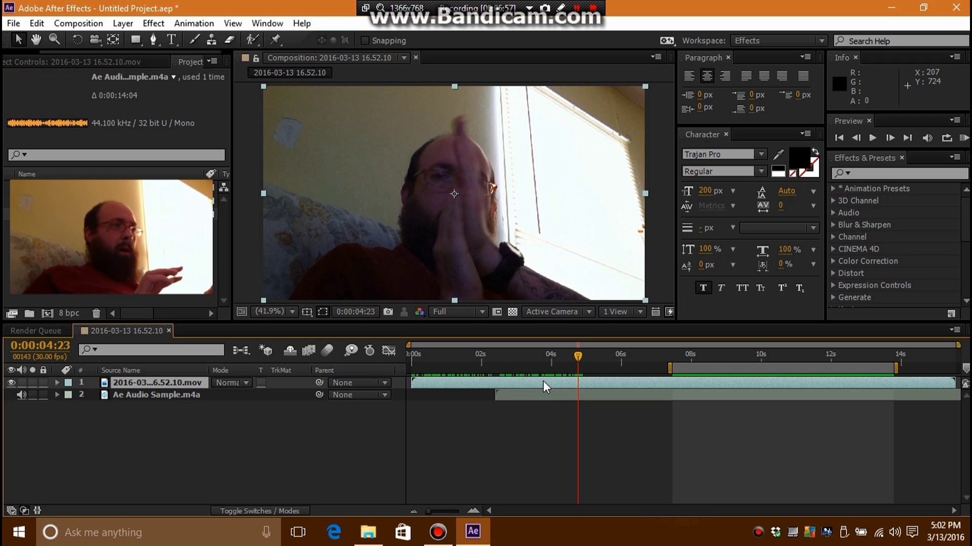
{"action": "left_click", "coordinate": [147, 418]}
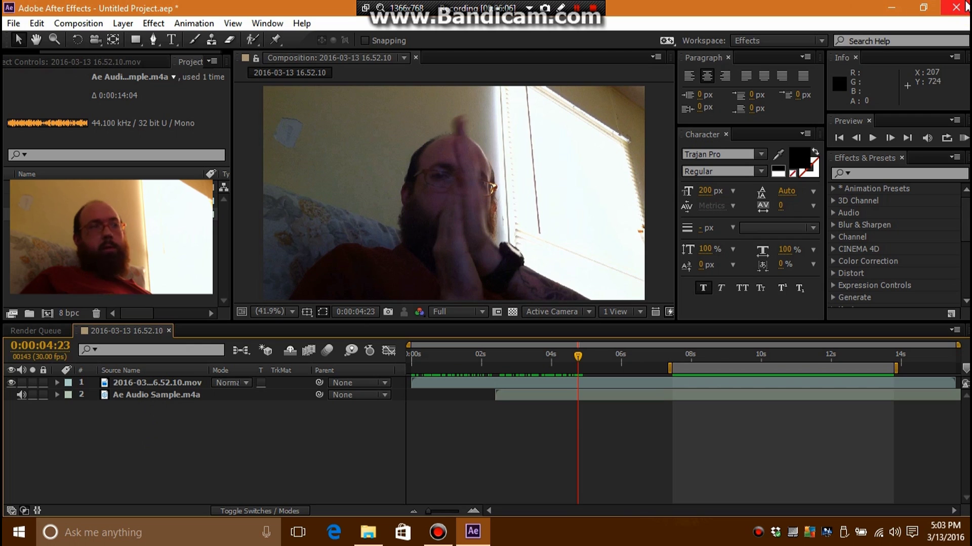
{"action": "left_click", "coordinate": [77, 24]}
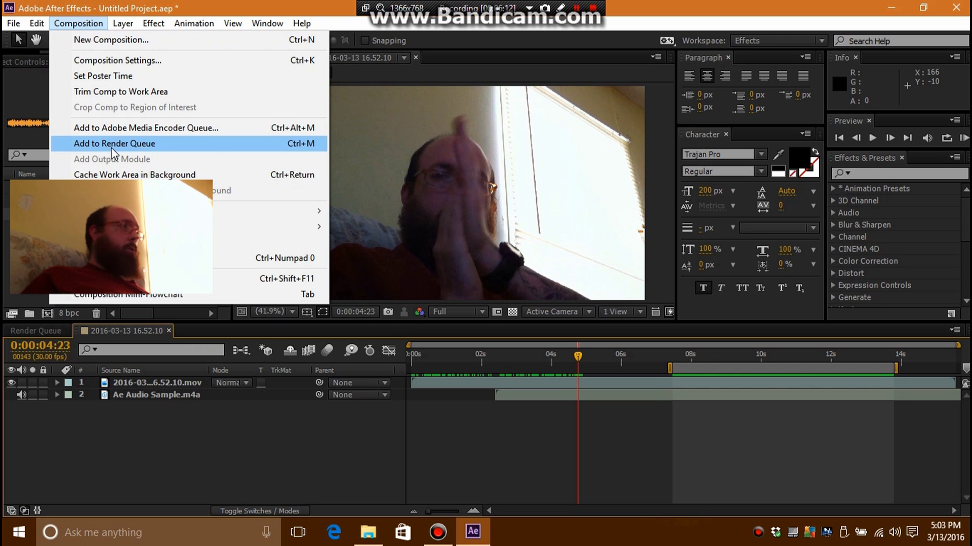
Choose Add to Render Queue from the Composition menu
{"action": "left_click", "coordinate": [78, 23]}
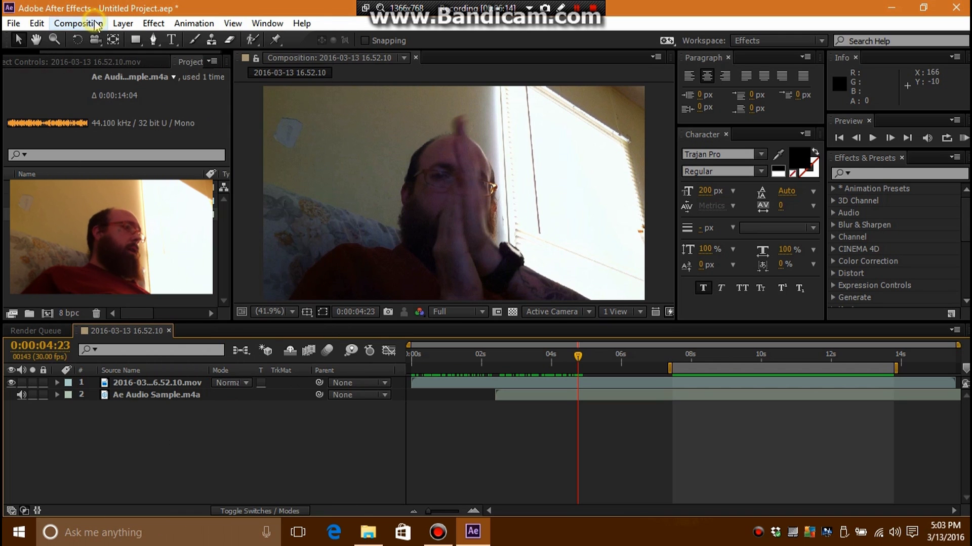